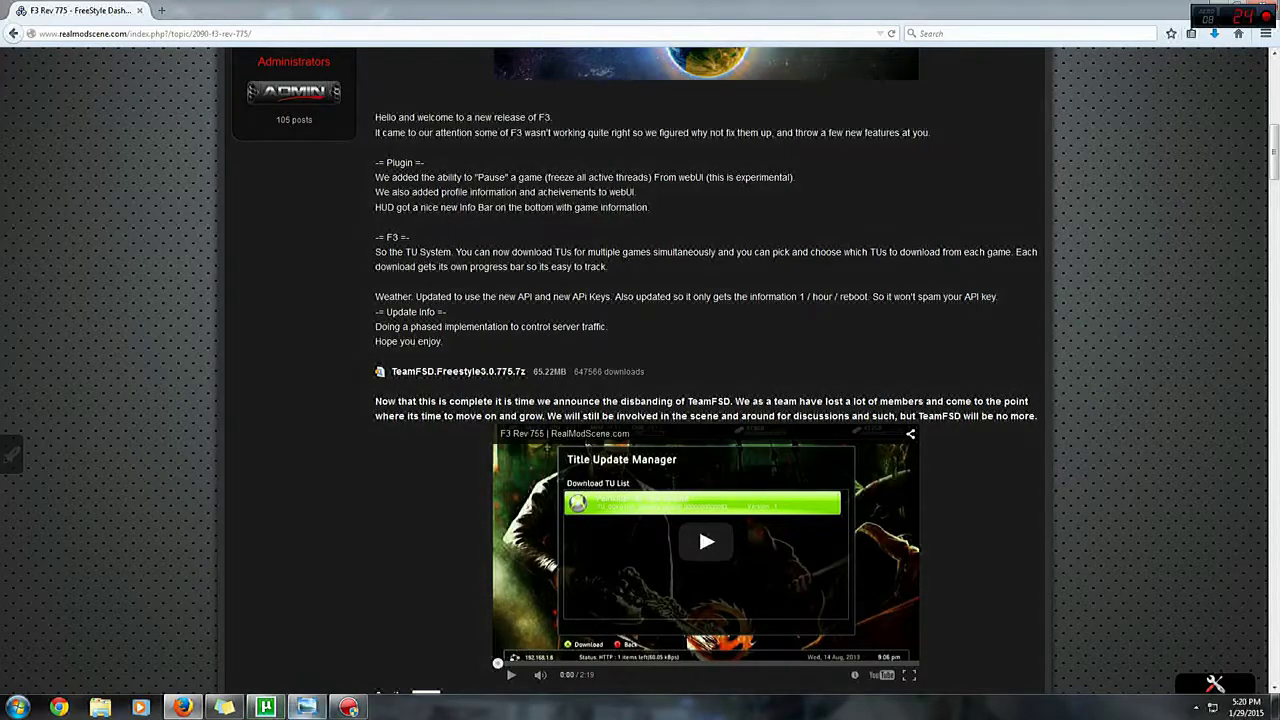
- Restore Chrome and enter 192.168.1.101 as the web address
left_click(306, 707)
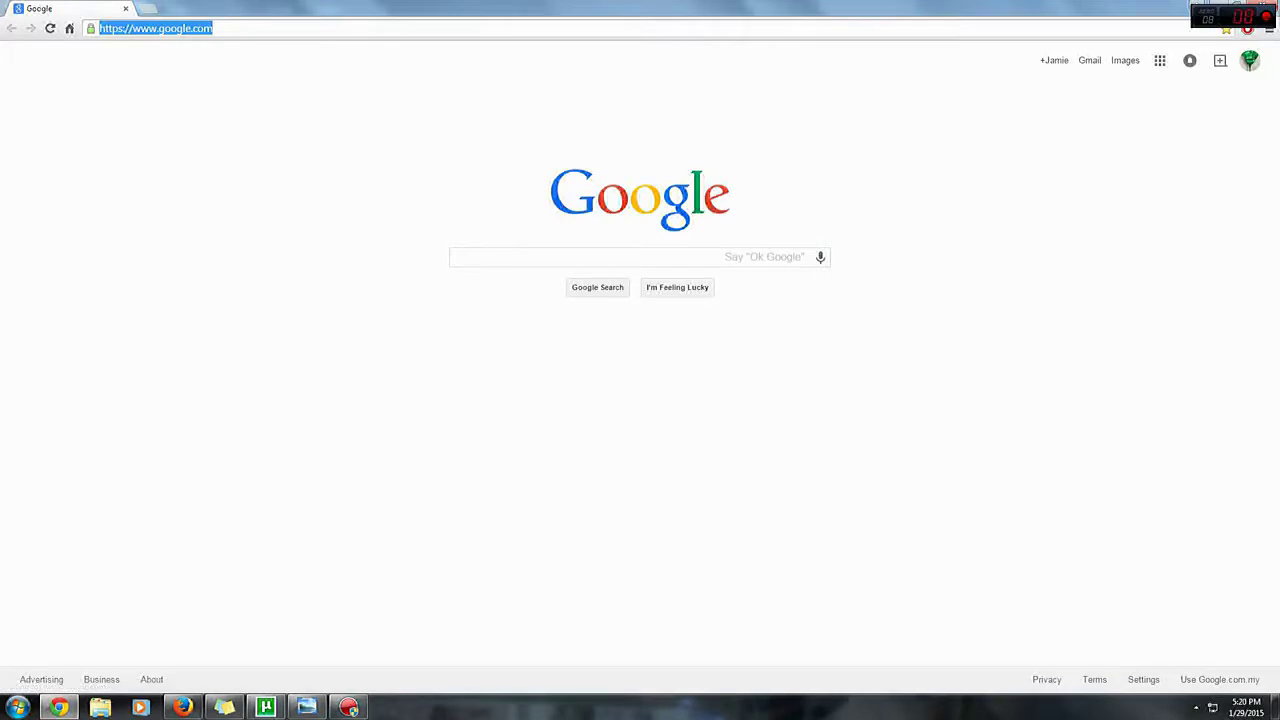
type("19")
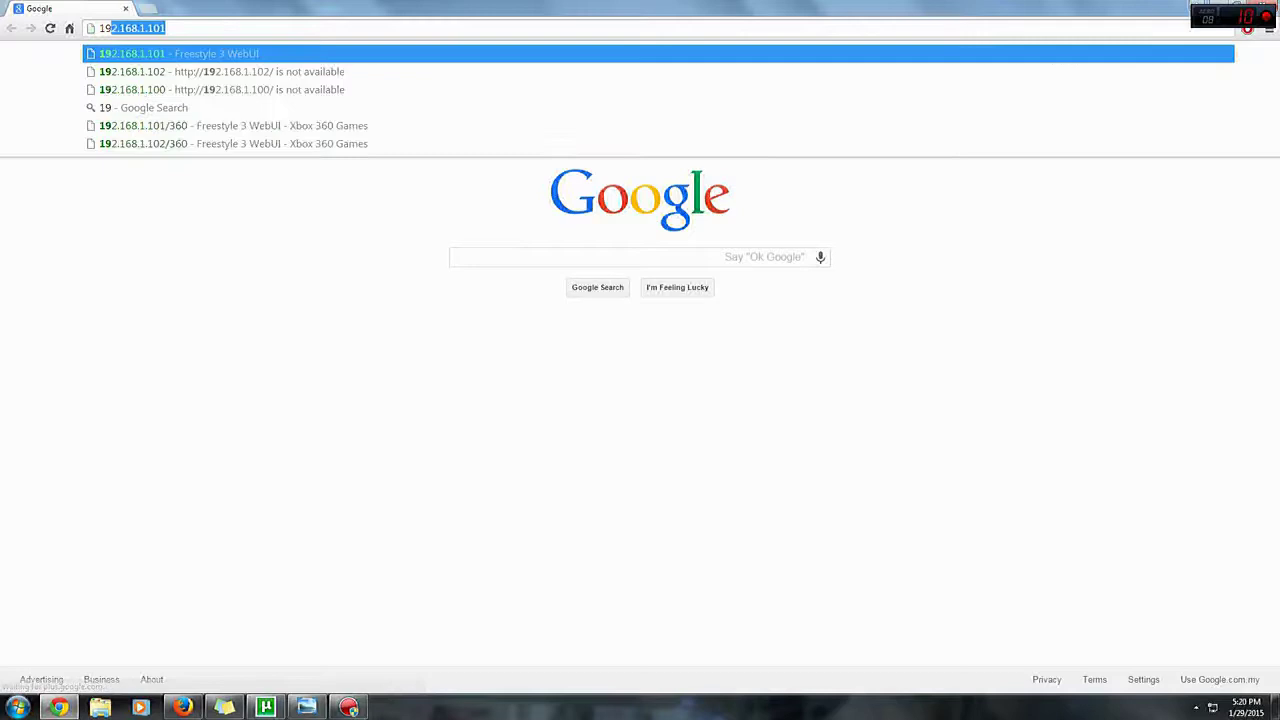
type("2.")
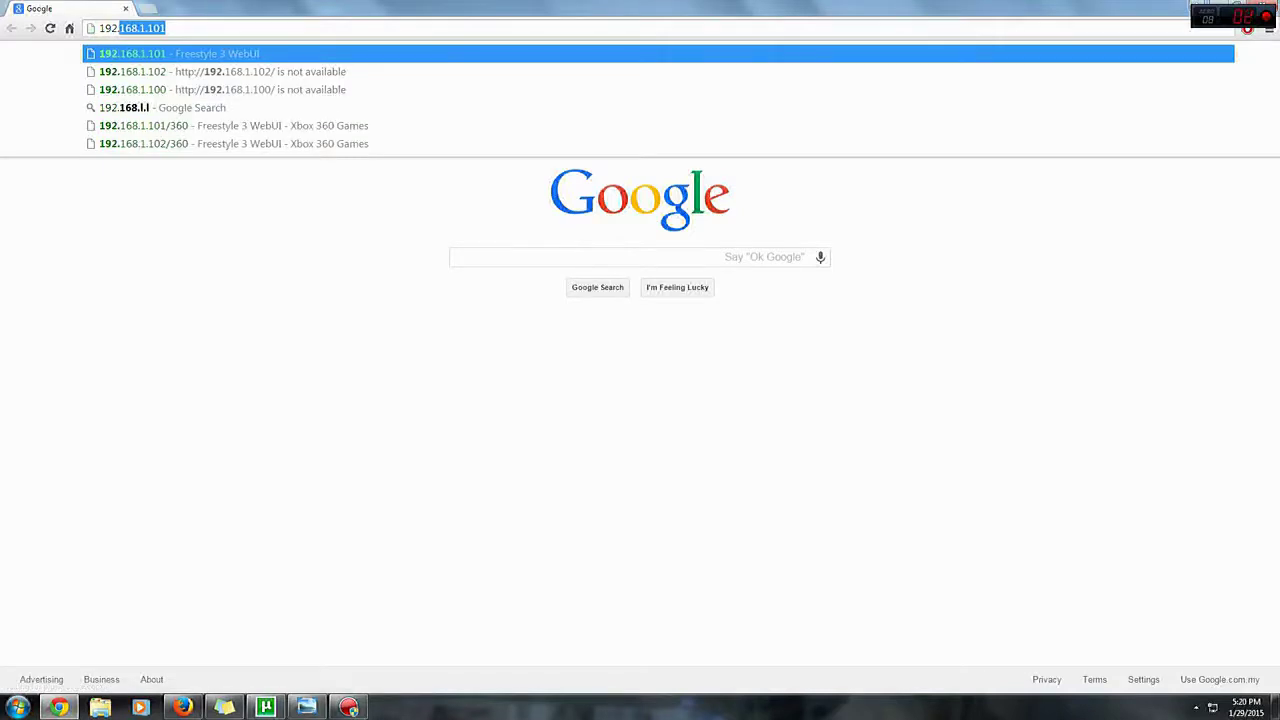
type("168.1.101")
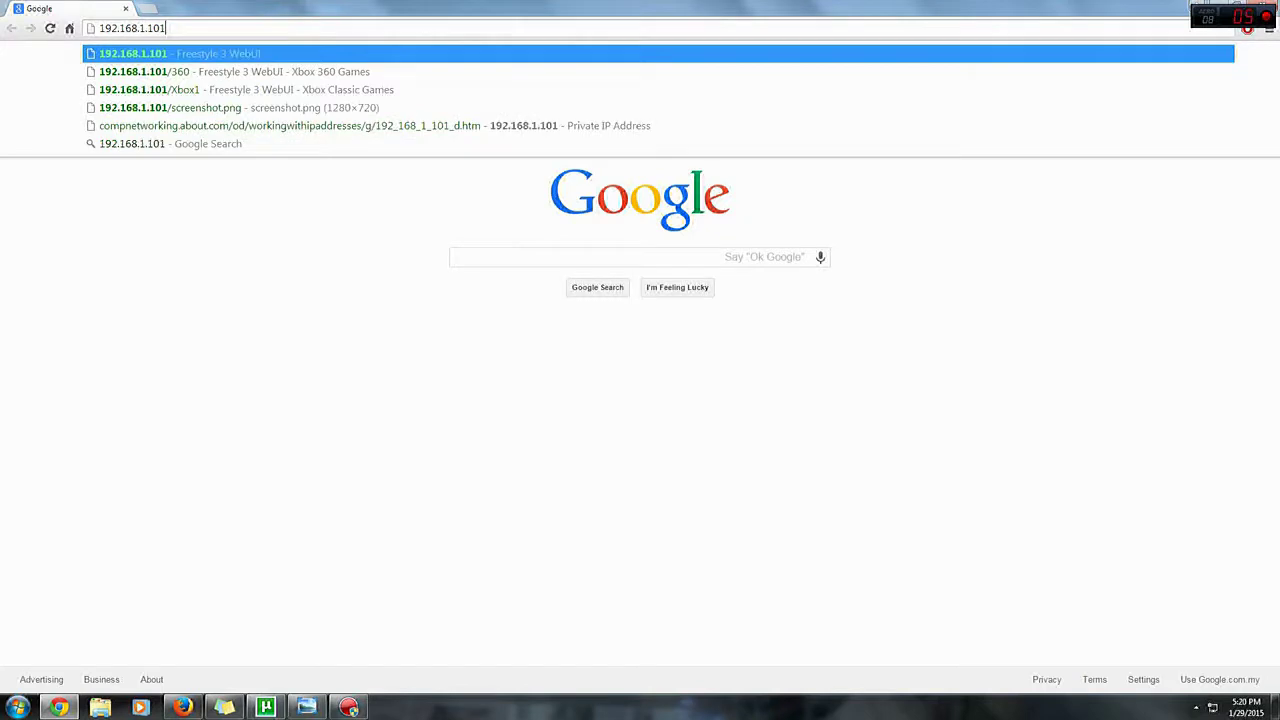
- Load 192.168.1.101 and log in with the autofilled User ID and Password
key("Return")
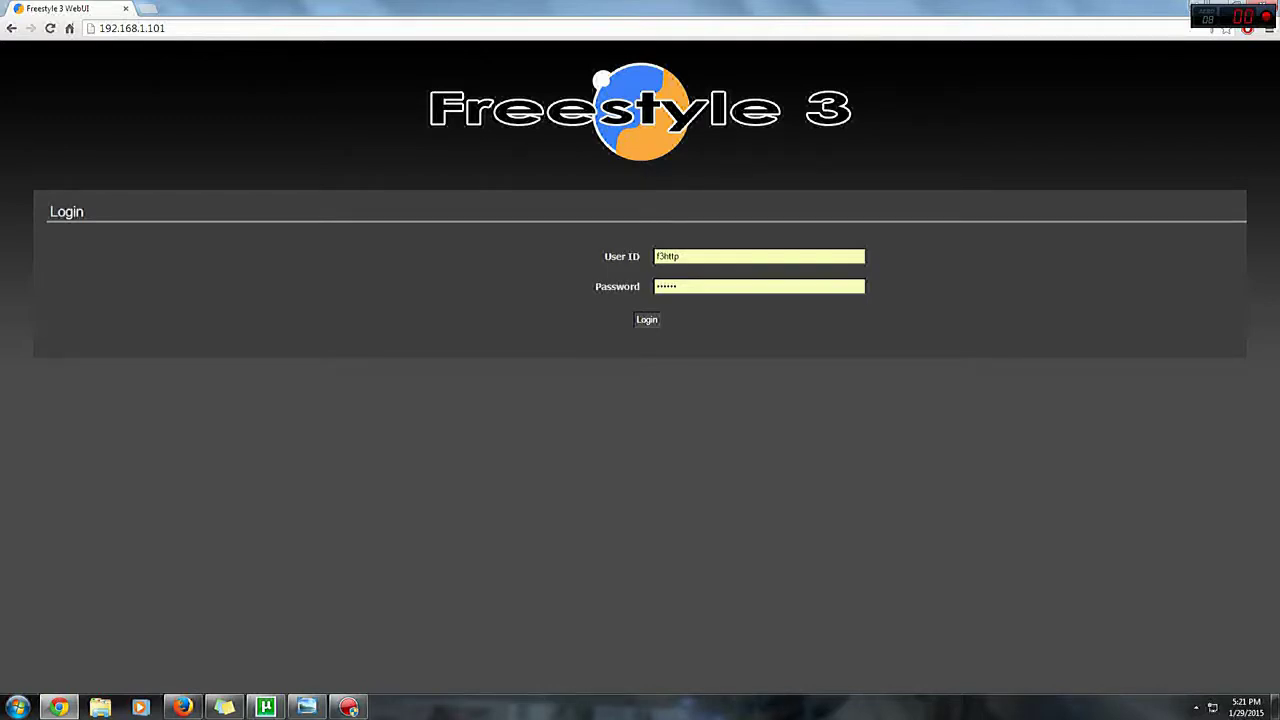
key("Tab")
key("Return")
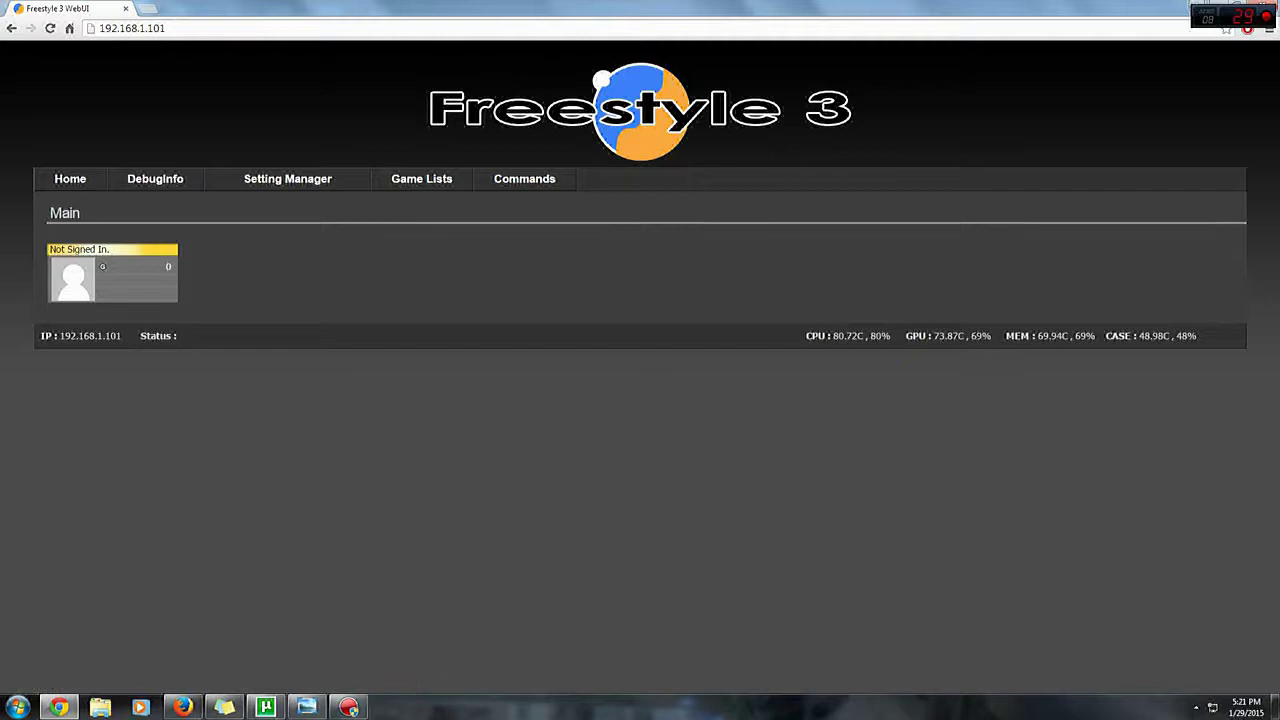
- Check DebugInfo > Version Info from the dashboard, then bring up the Setting Manager menu
mouse_move(155, 178)
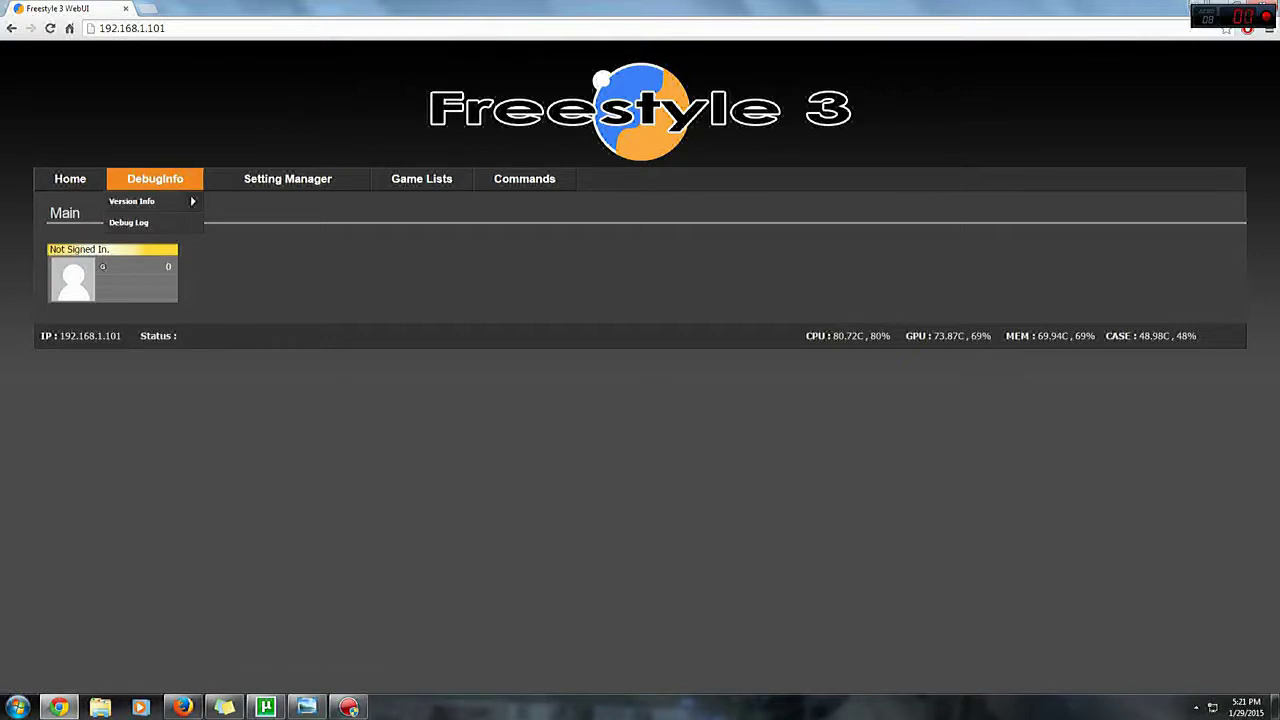
mouse_move(131, 201)
mouse_move(287, 178)
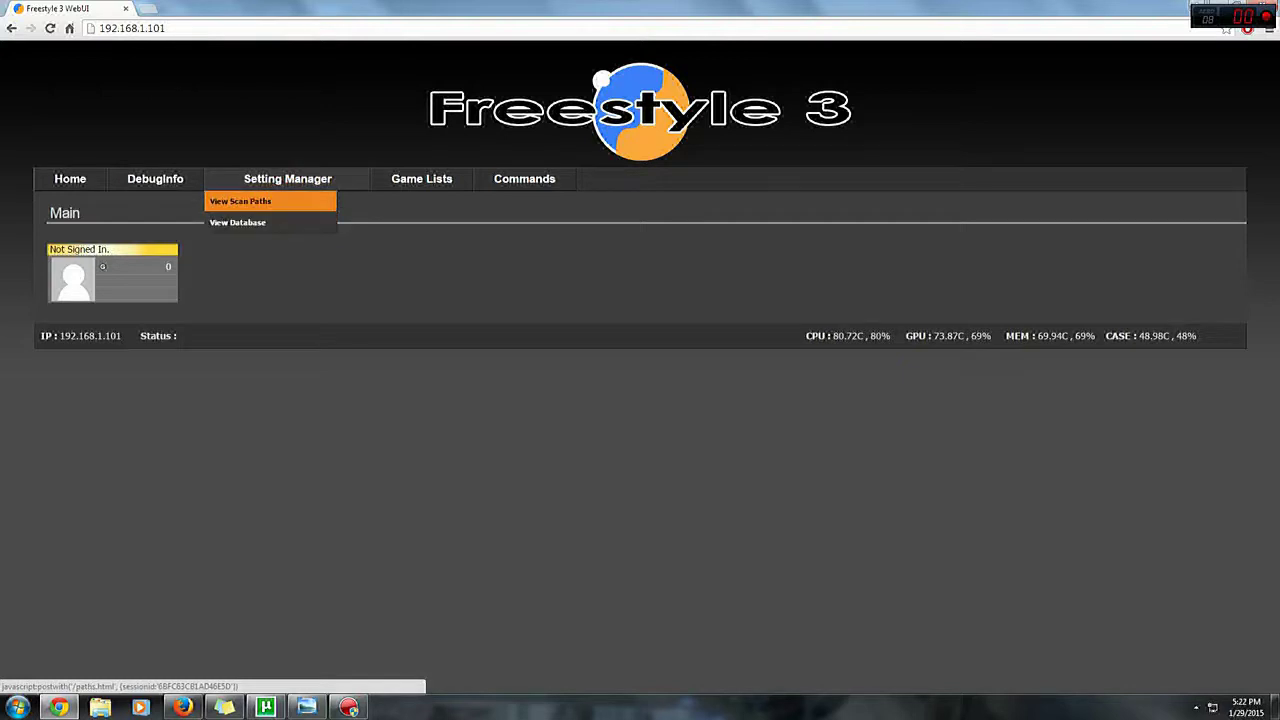
- Open View Scan Paths under Setting Manager, showing five scan paths on Usb0 and Usb1
left_click(240, 201)
left_click(240, 201)
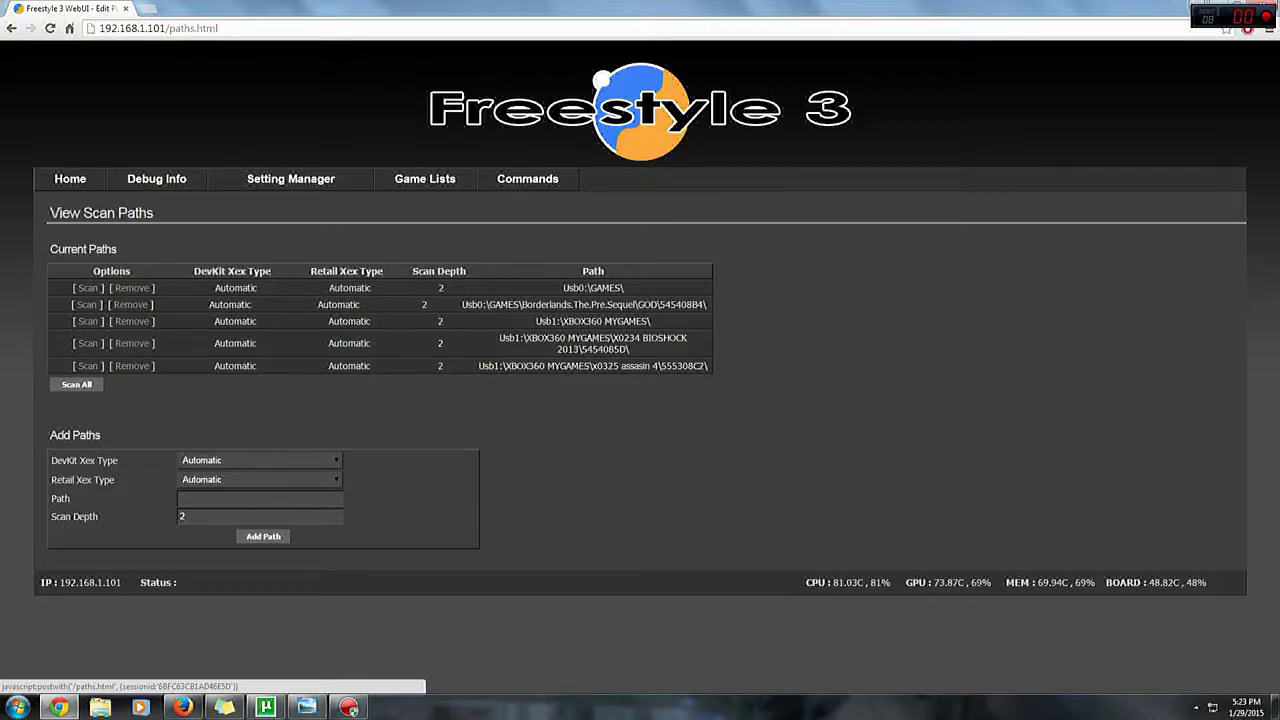
mouse_move(424, 179)
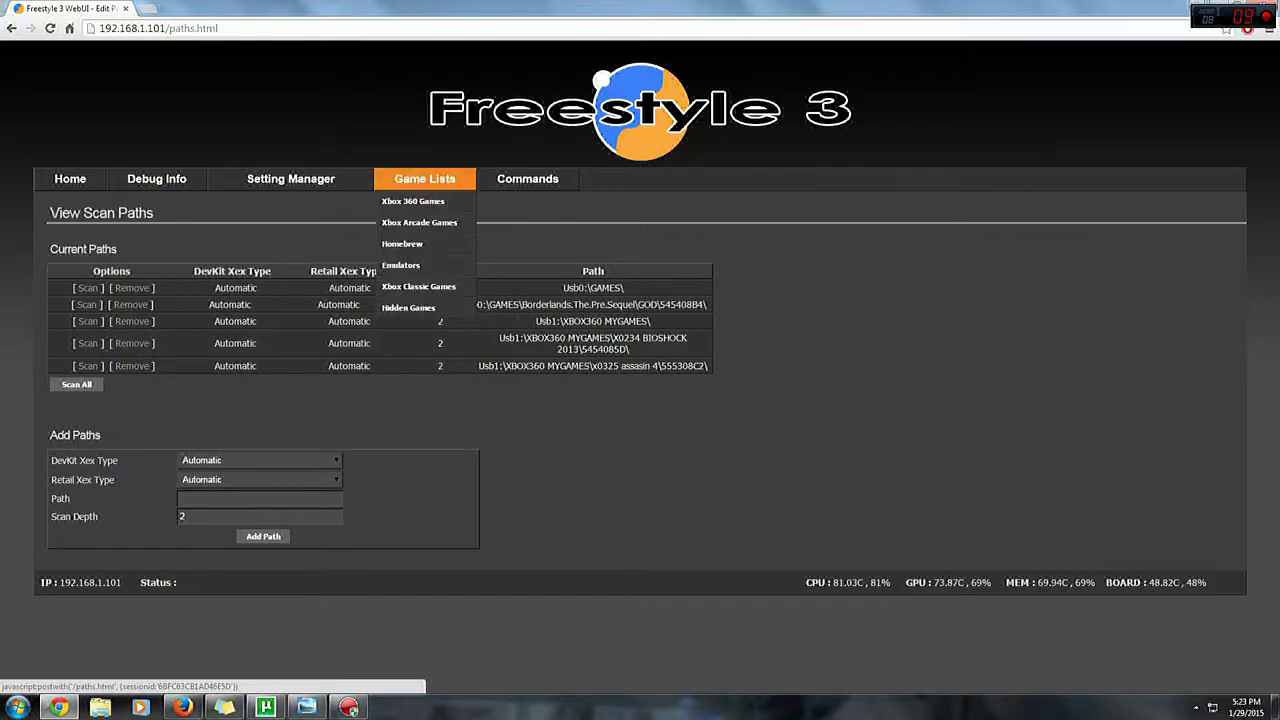
- Go to Xbox 360 Games and open Advanced Warfare's details page
left_click(413, 201)
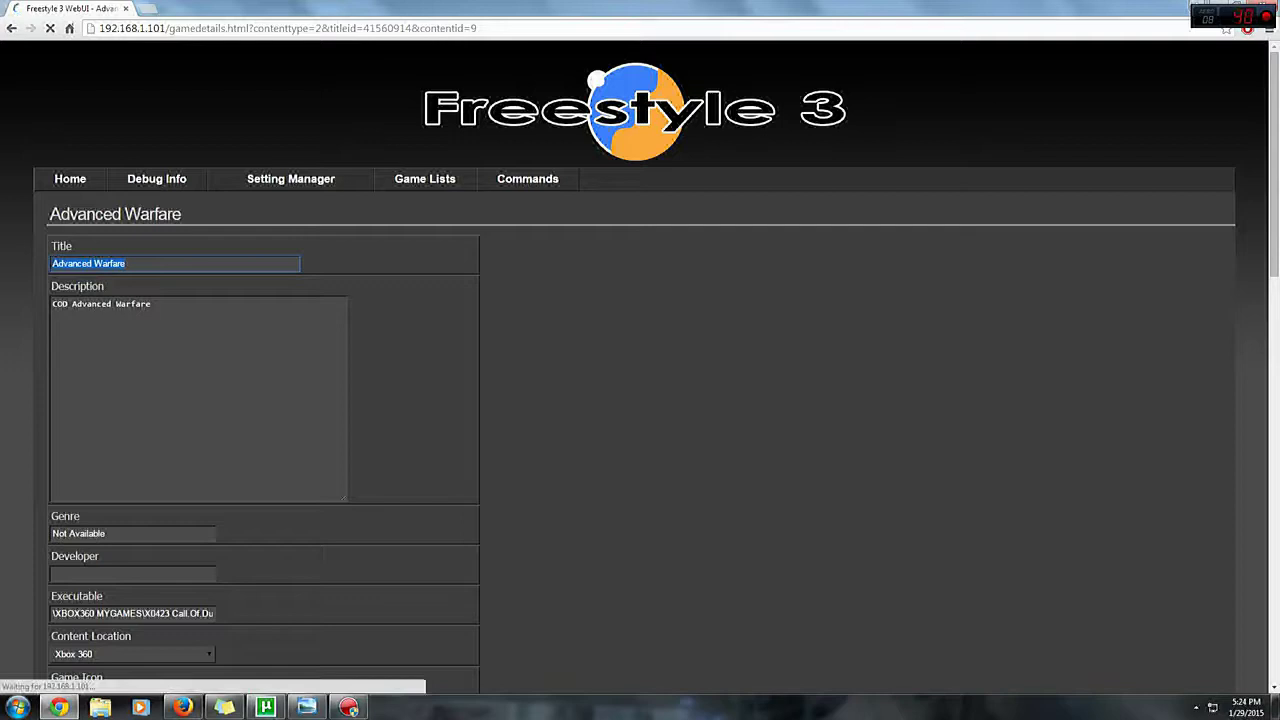
- Change Advanced Warfare's Content Location dropdown from Hide Game to Xbox 360
key("Tab")
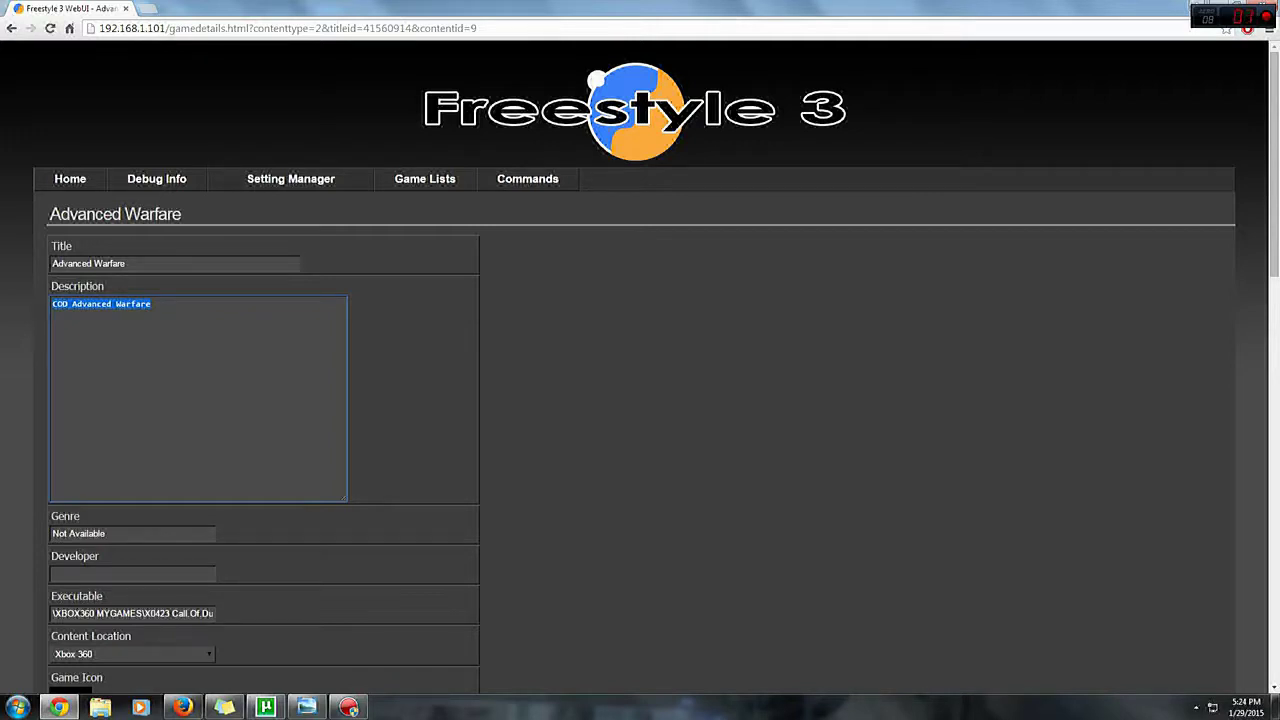
scroll(640, 400, "down", 1)
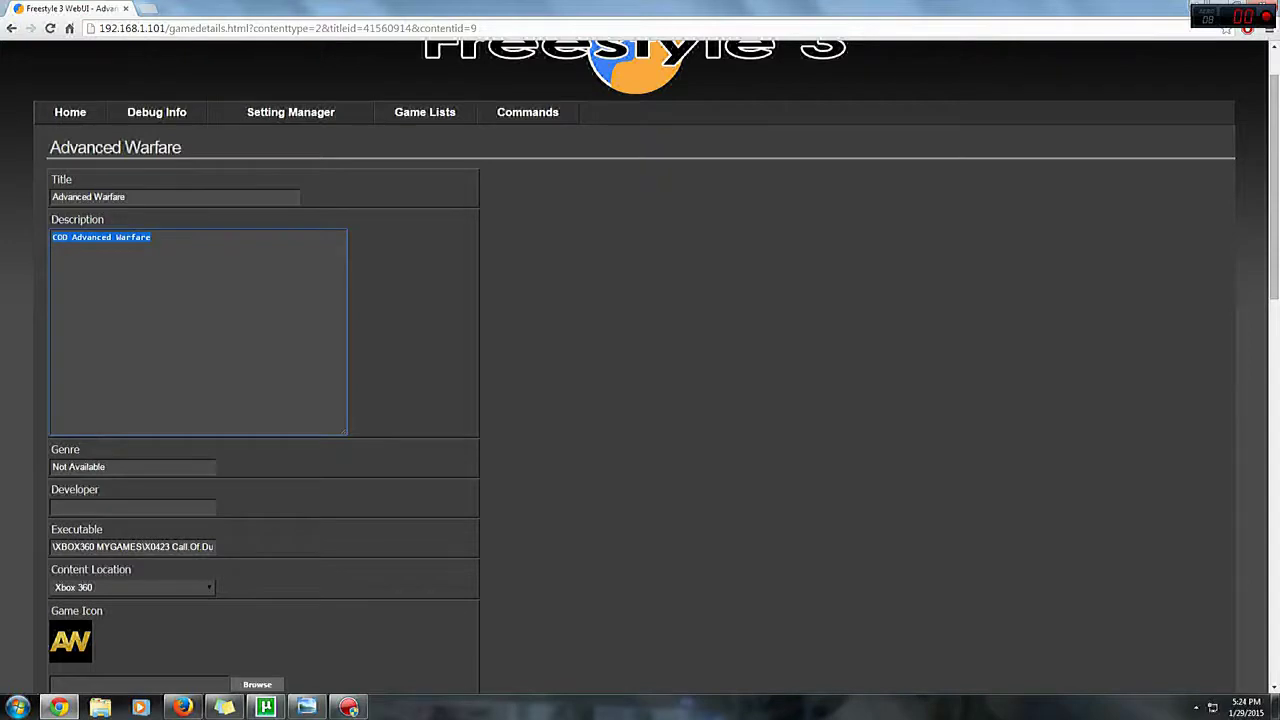
scroll(640, 360, "down", 1)
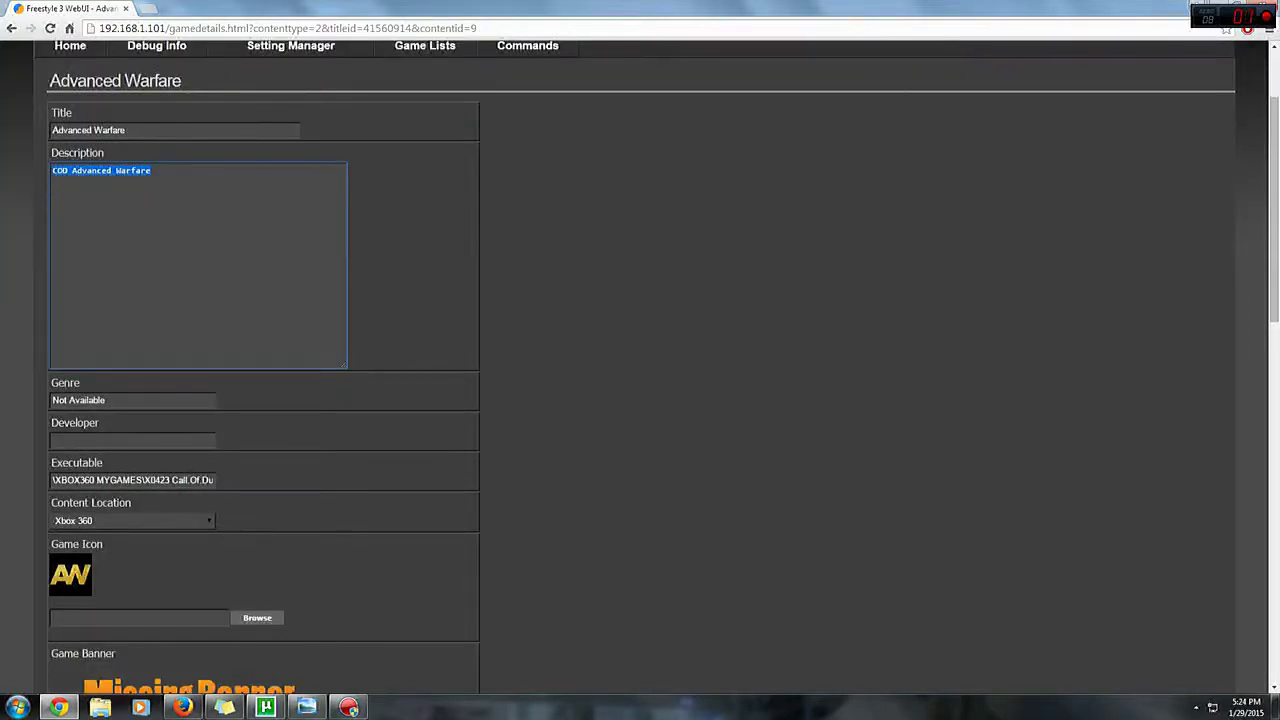
left_click(132, 520)
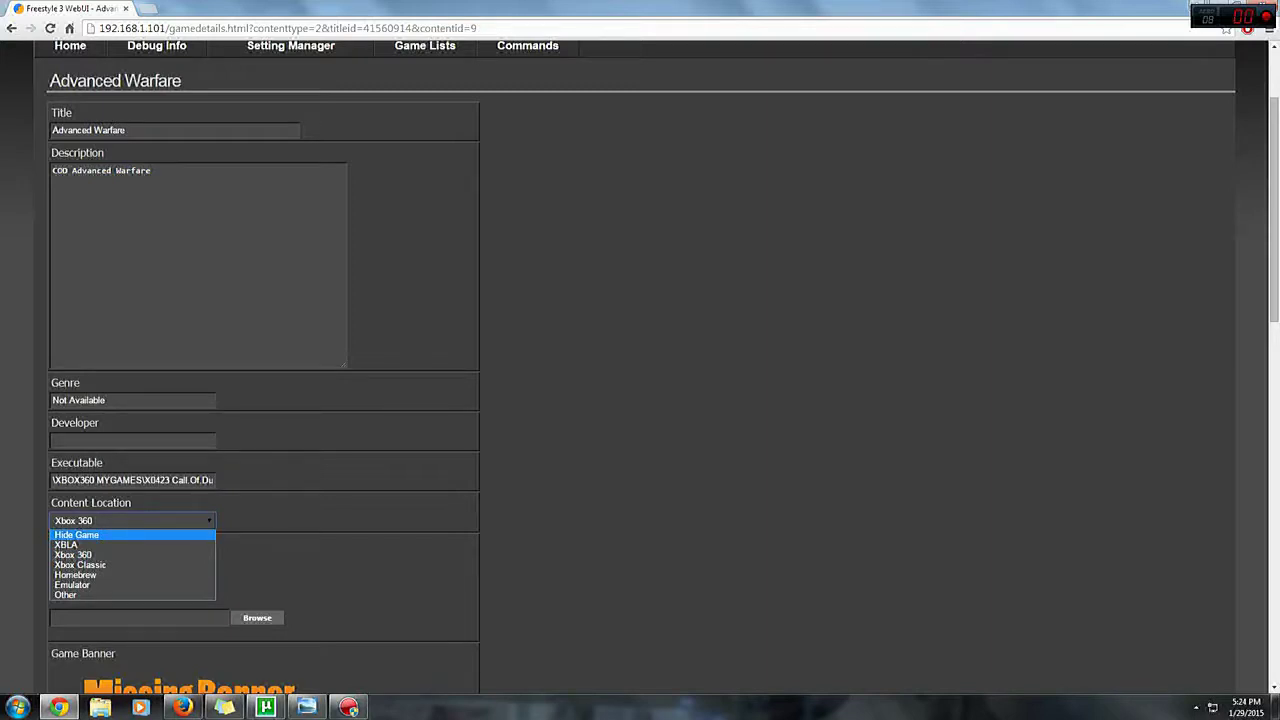
key("Down")
key("Return")
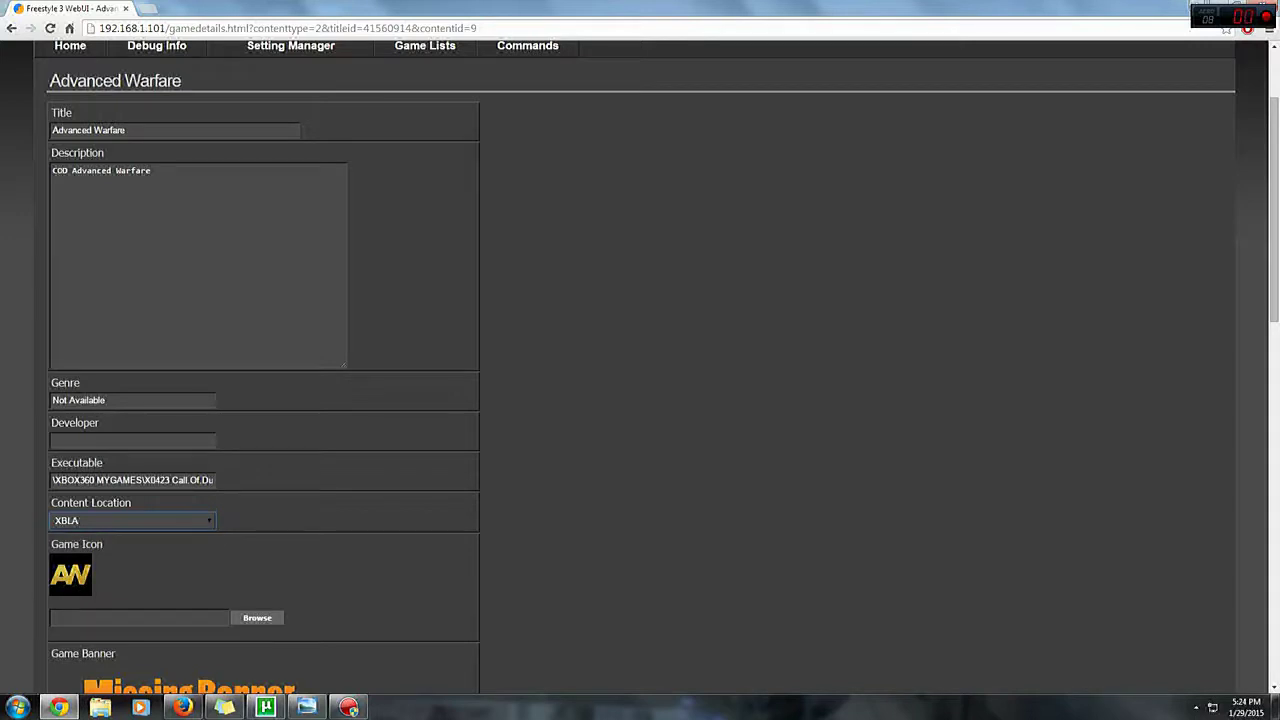
key("alt+Down")
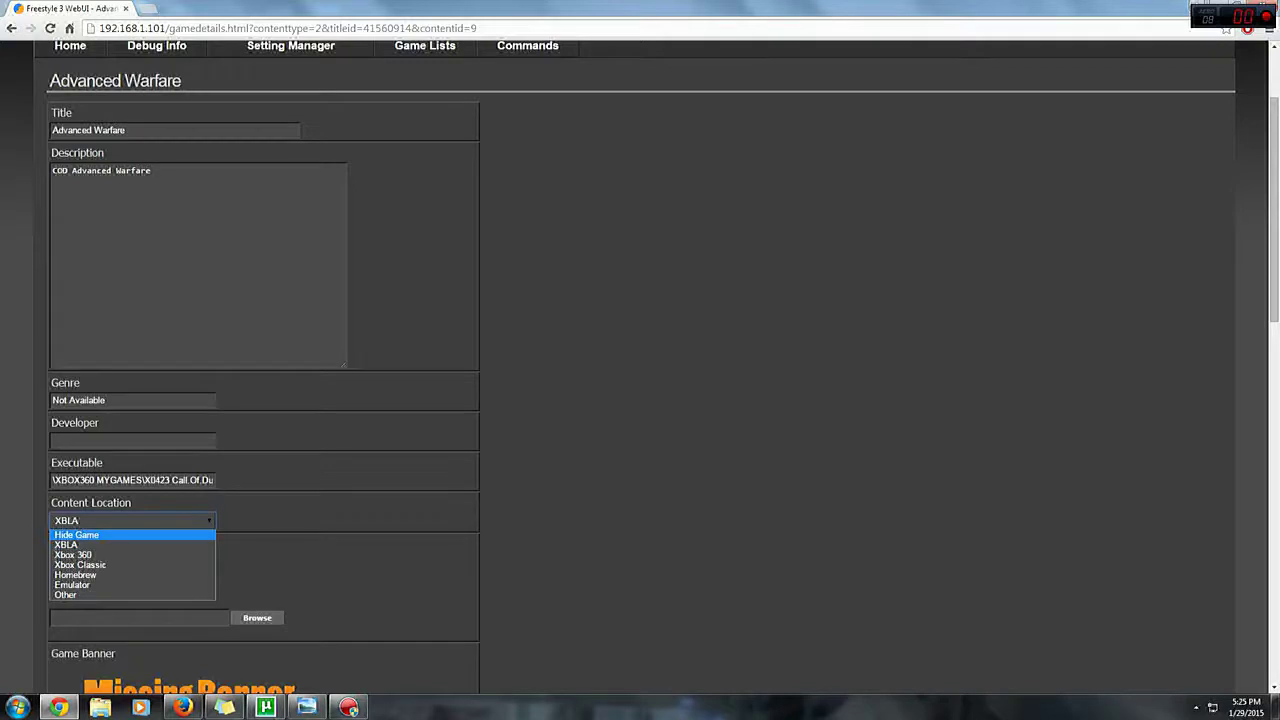
key("Return")
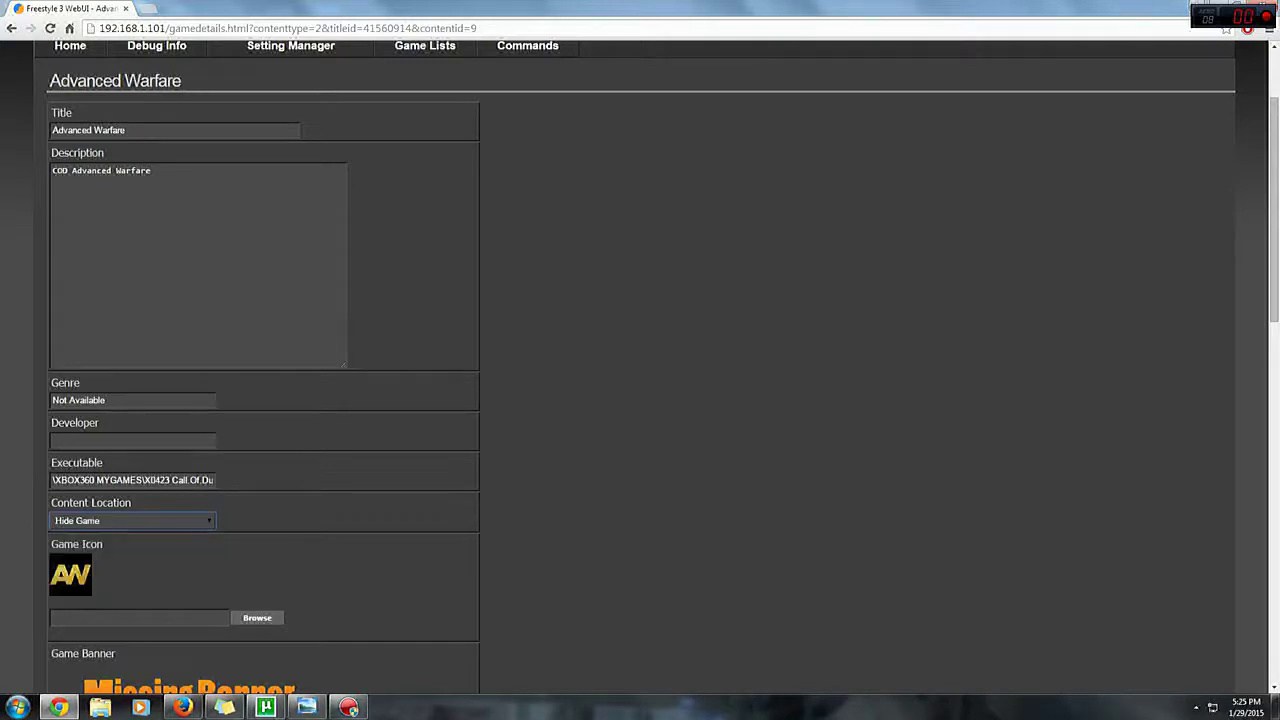
key("alt+Down")
key("Down")
key("Down")
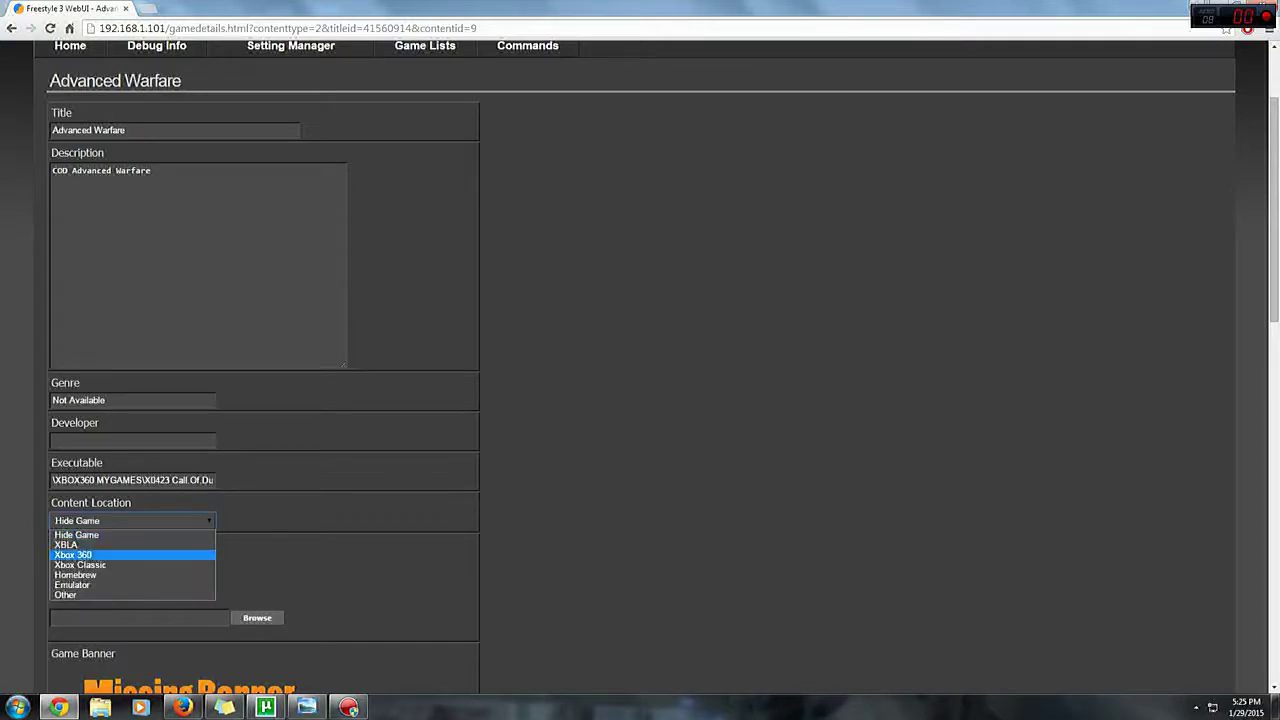
key("Return")
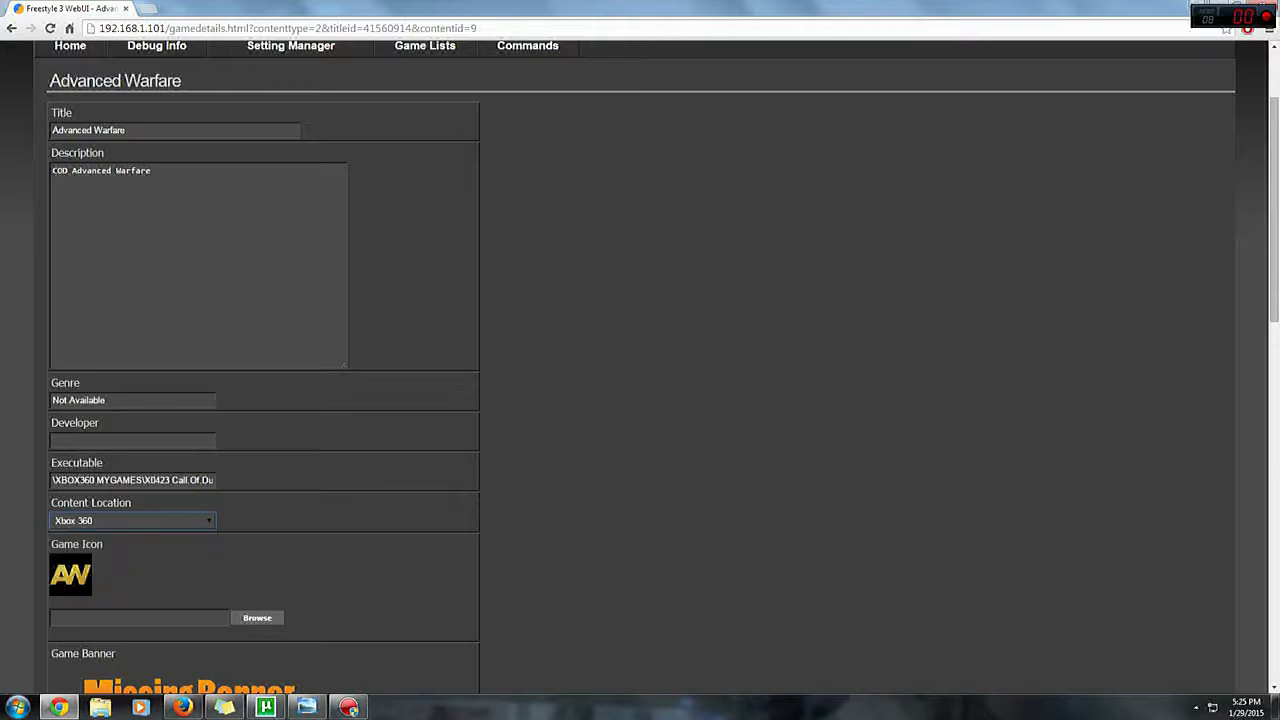
- Scroll through Advanced Warfare's artwork sections down to the Save Details button
scroll(640, 360, "down", 1)
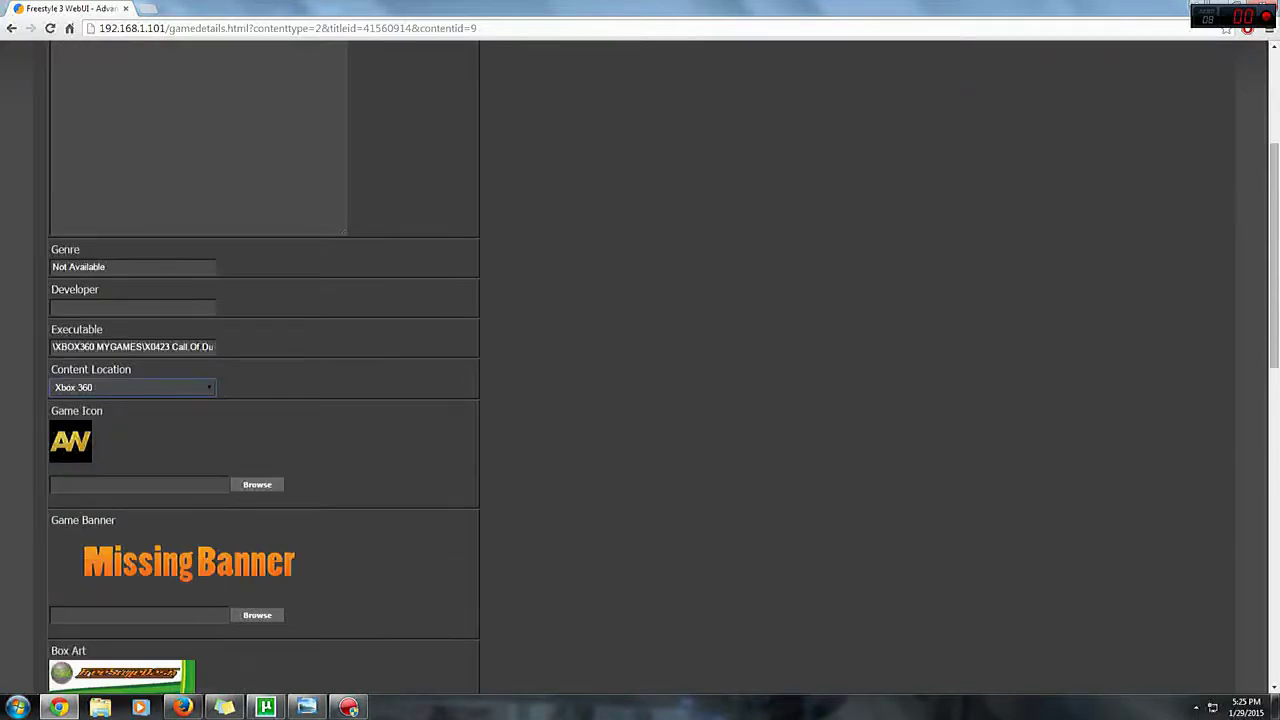
scroll(640, 360, "down", 2)
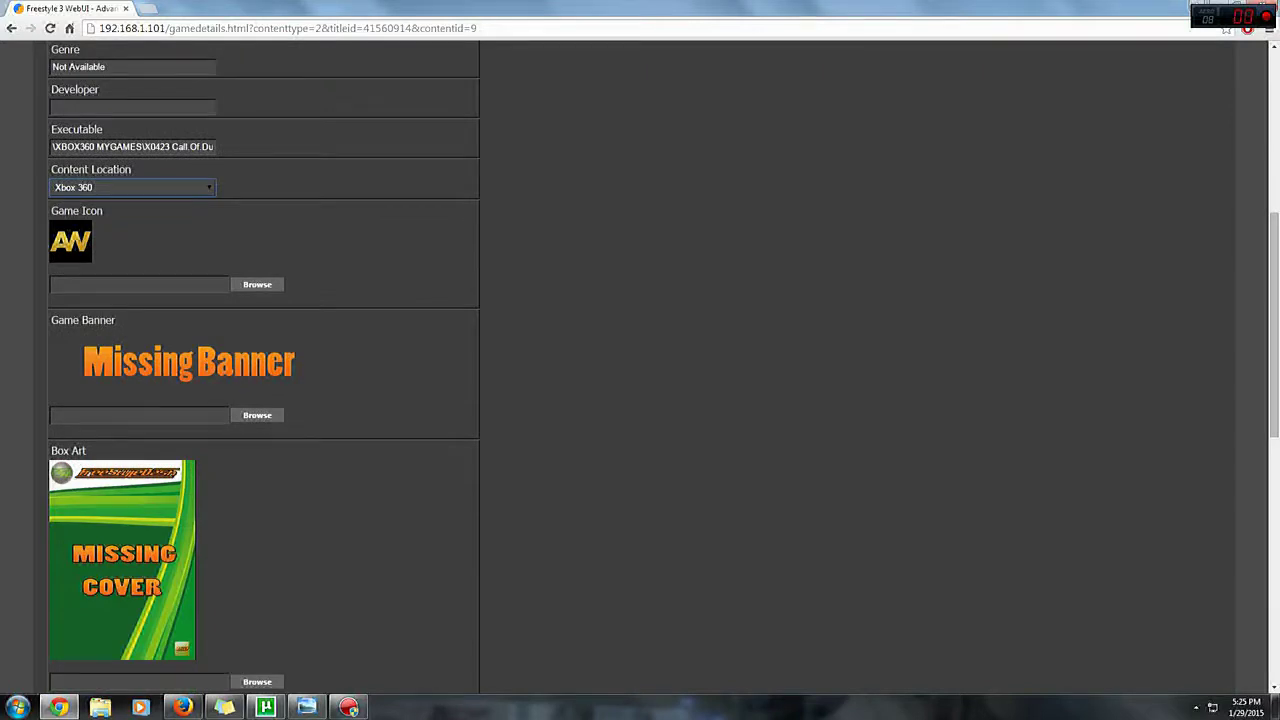
scroll(640, 360, "down", 1)
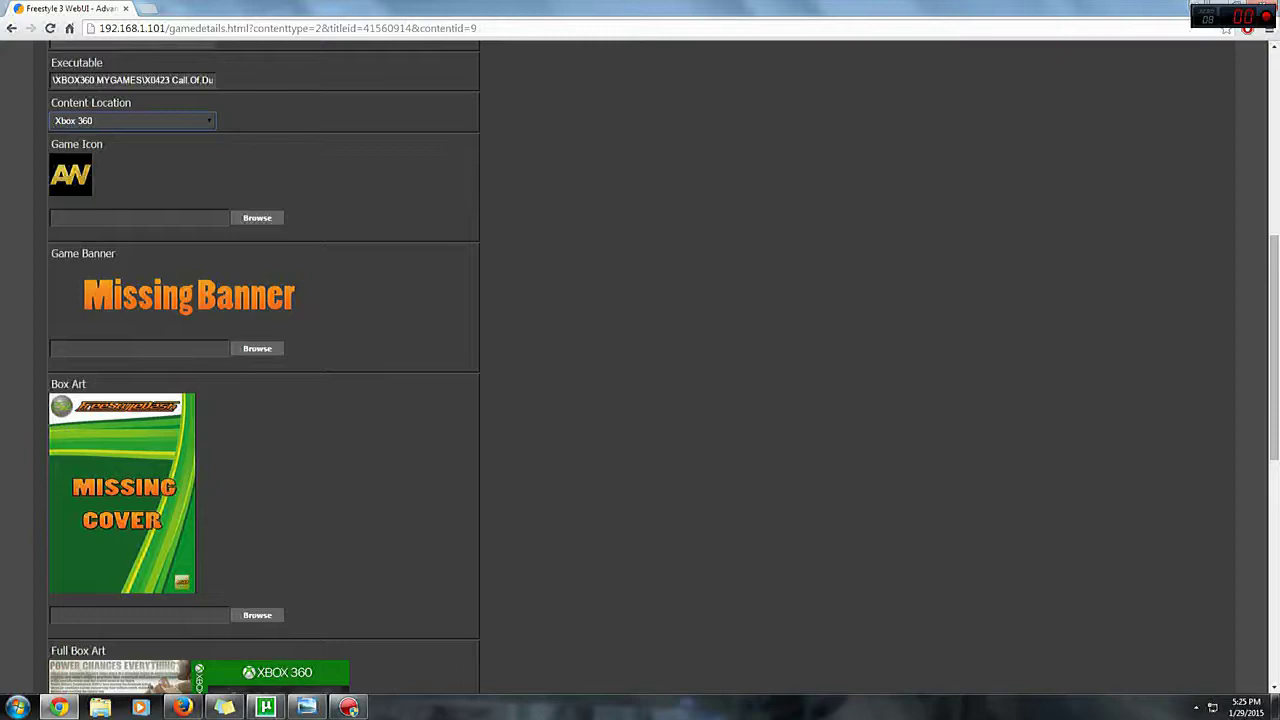
scroll(264, 368, "down", 3)
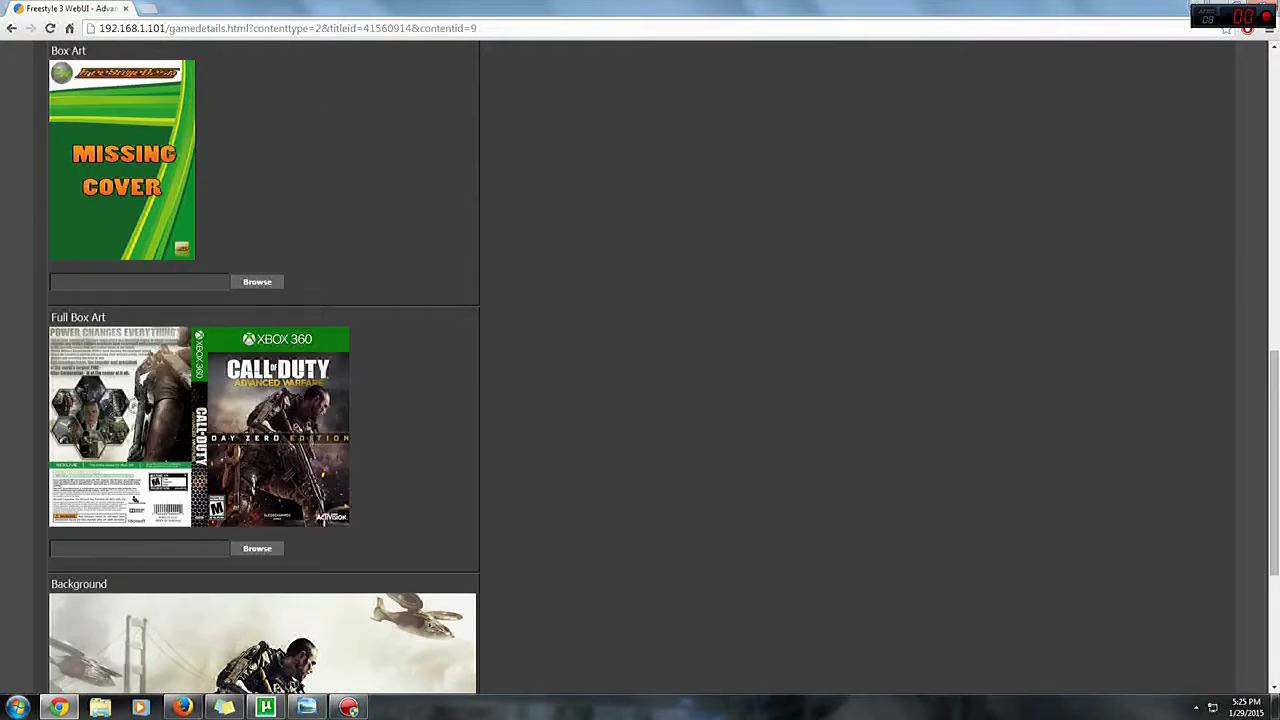
scroll(463, 627, "down", 2)
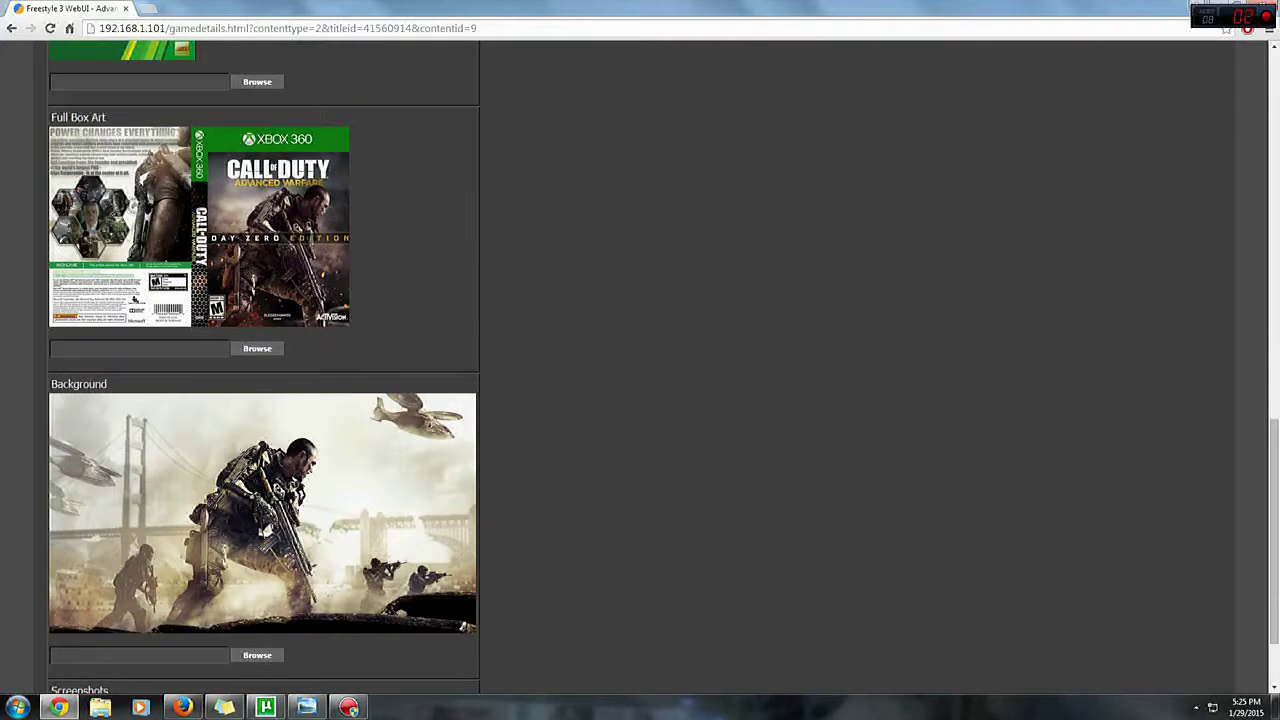
scroll(264, 340, "down", 2)
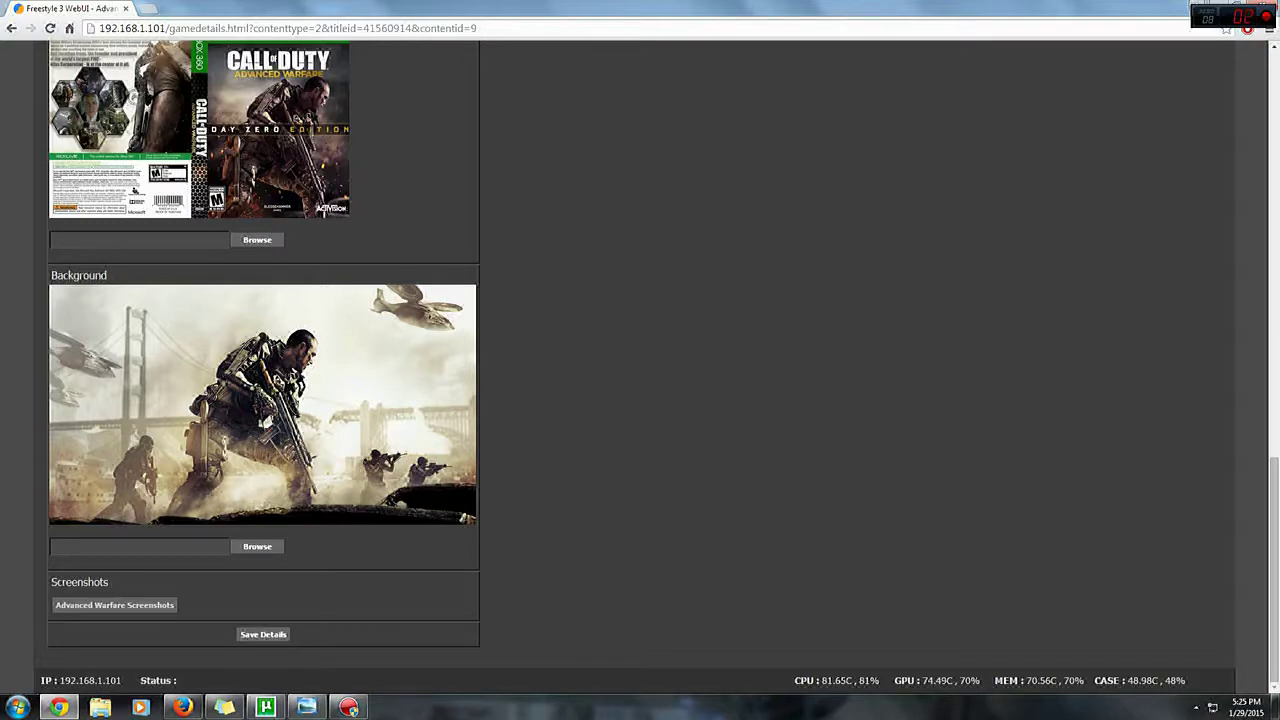
scroll(640, 360, "up", 2)
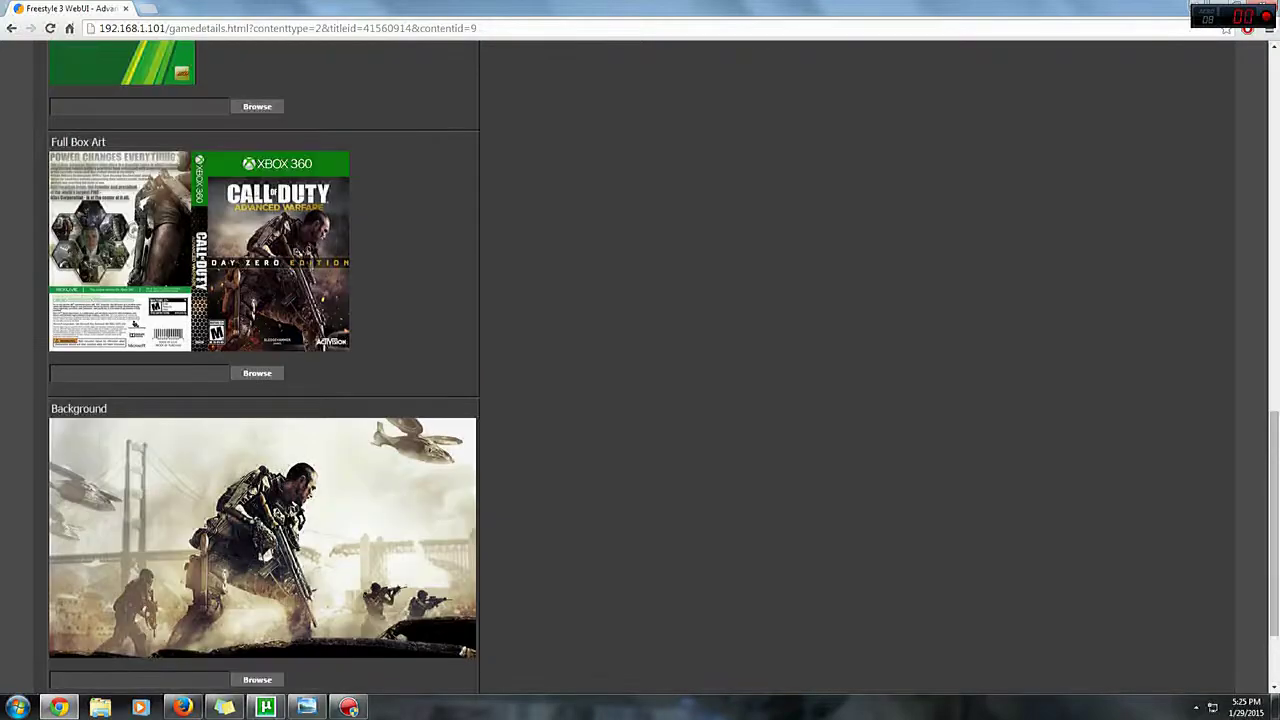
scroll(640, 360, "up", 2)
scroll(640, 360, "down", 1)
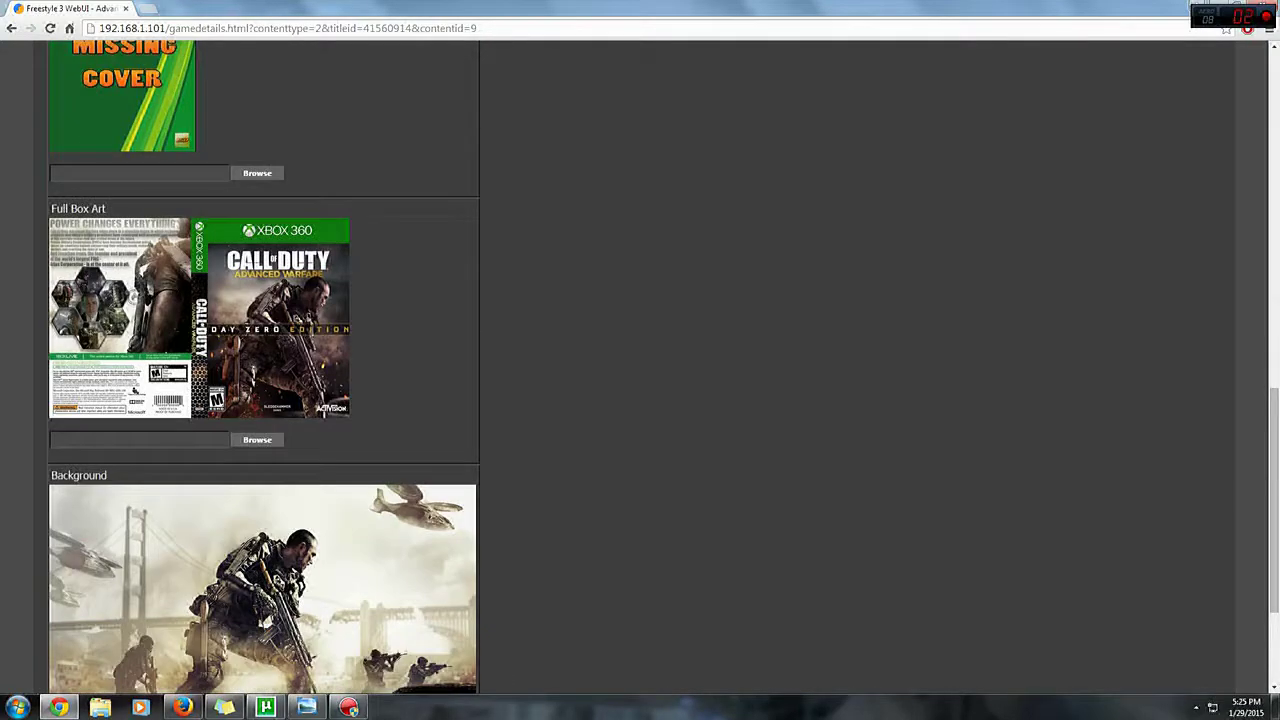
scroll(465, 518, "down", 3)
- Save Advanced Warfare's details with Xbox 360 content location and show the Game Lists dropdown
left_click(263, 634)
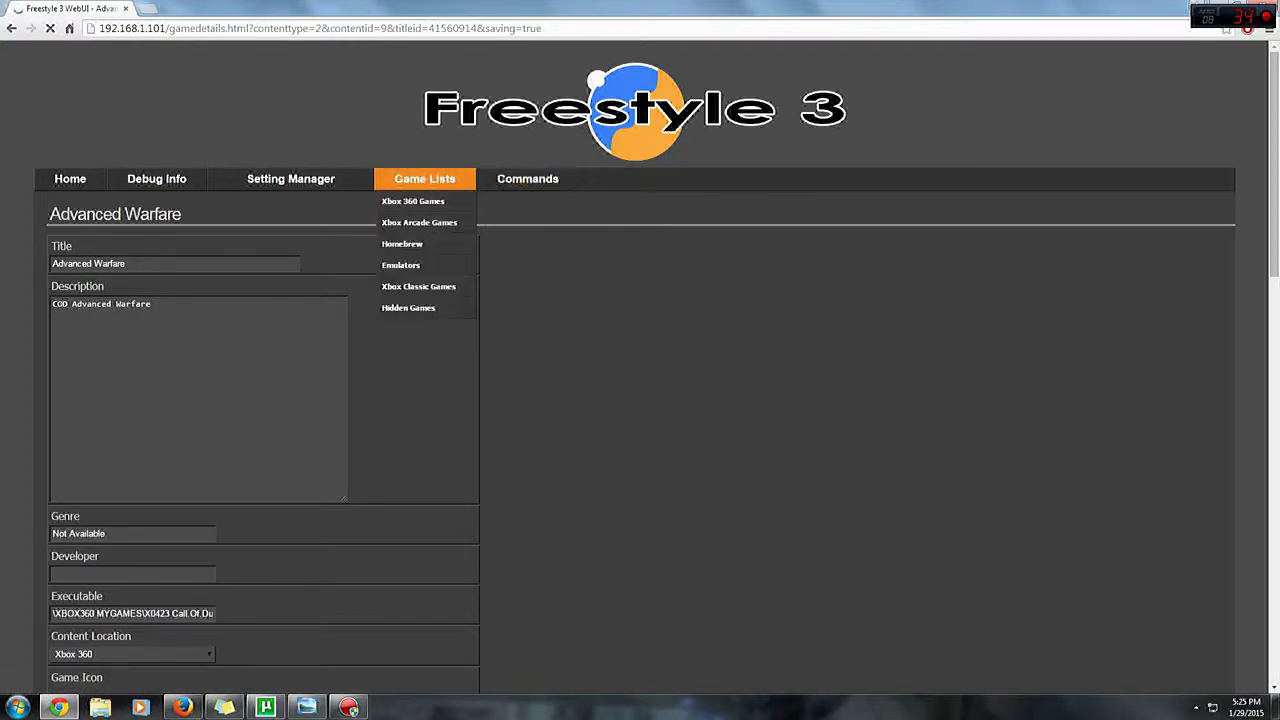
mouse_move(527, 178)
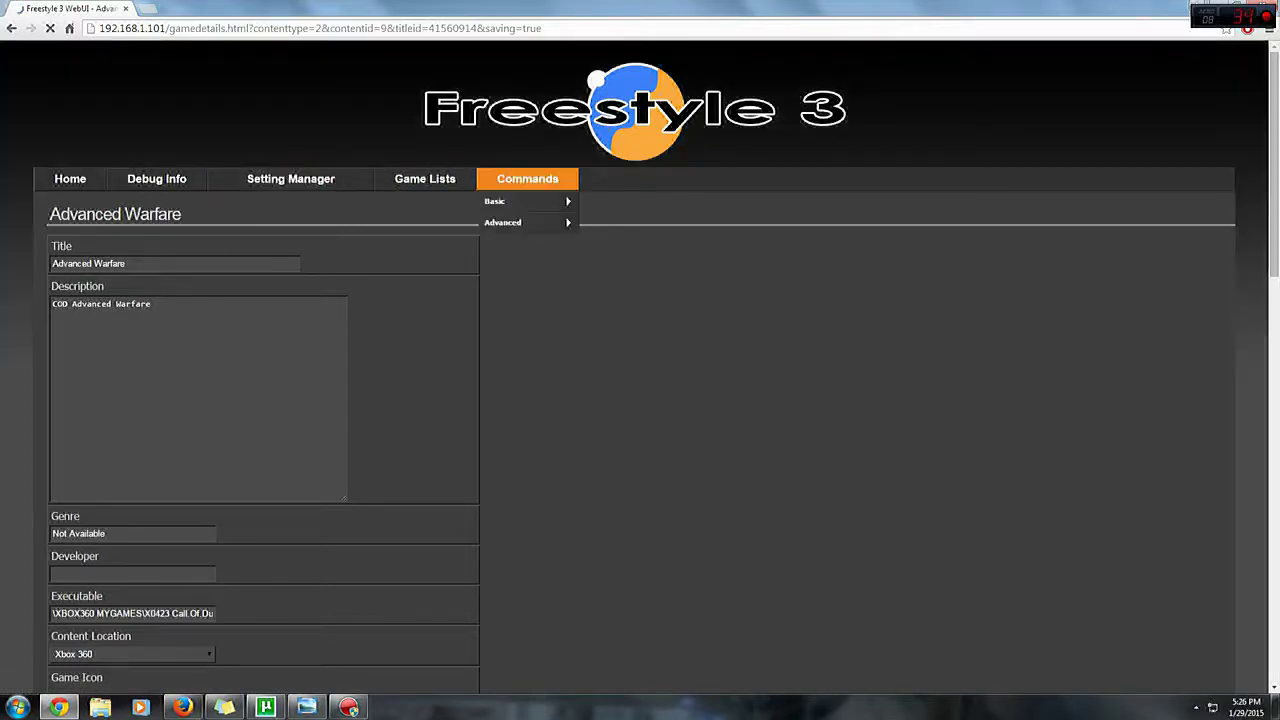
mouse_move(424, 178)
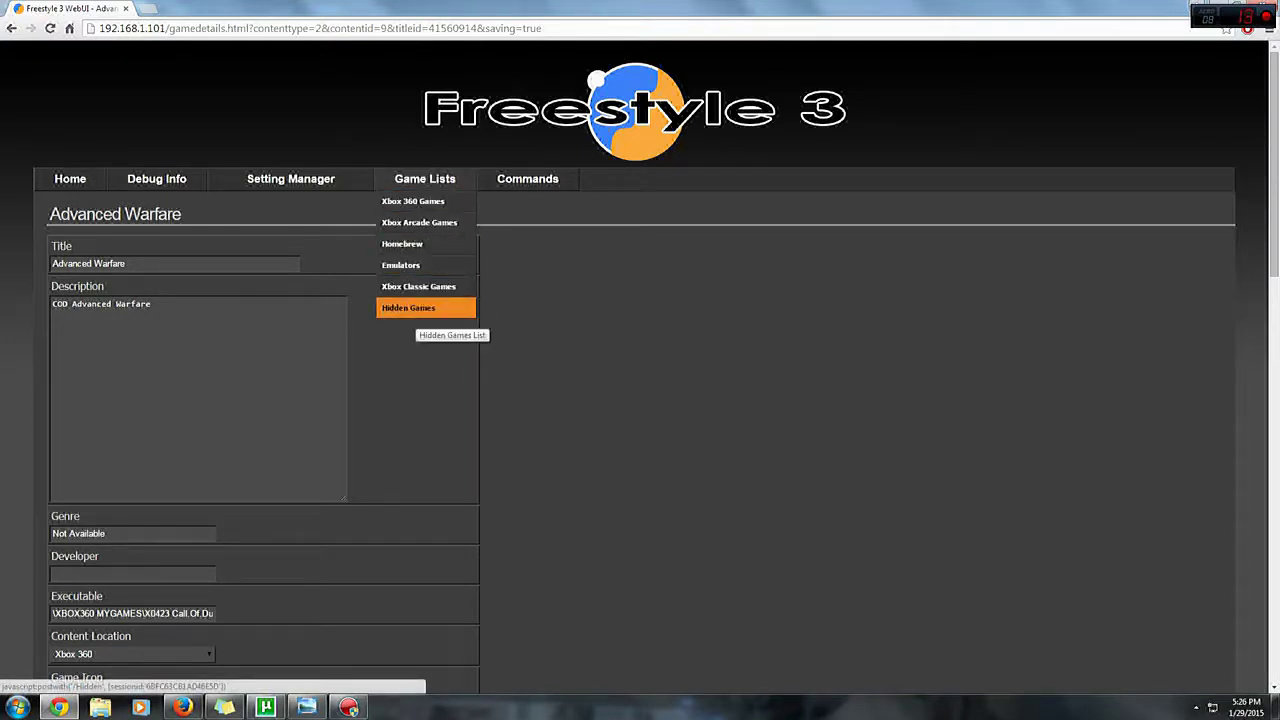
- Open Hidden Games, listing Alien: Isolation, Borderlands Pre-Sequel and Plants vs Zombies Garden Warfare
left_click(410, 308)
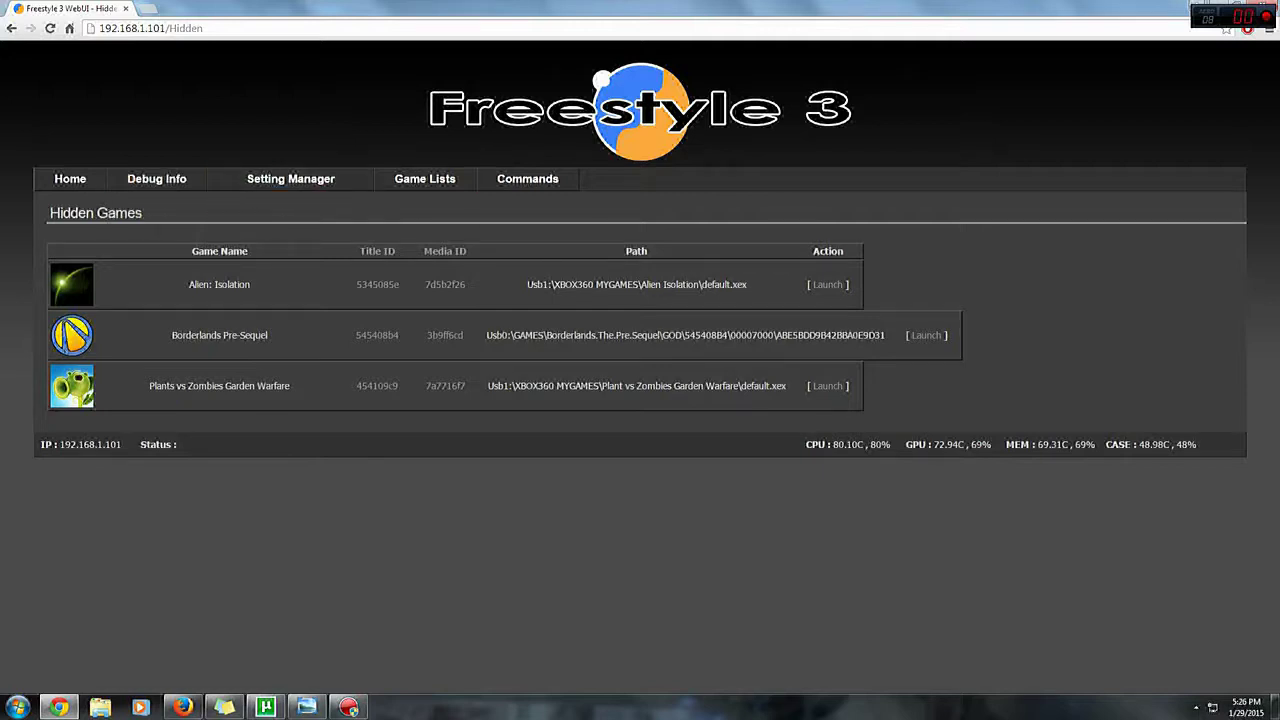
mouse_move(424, 178)
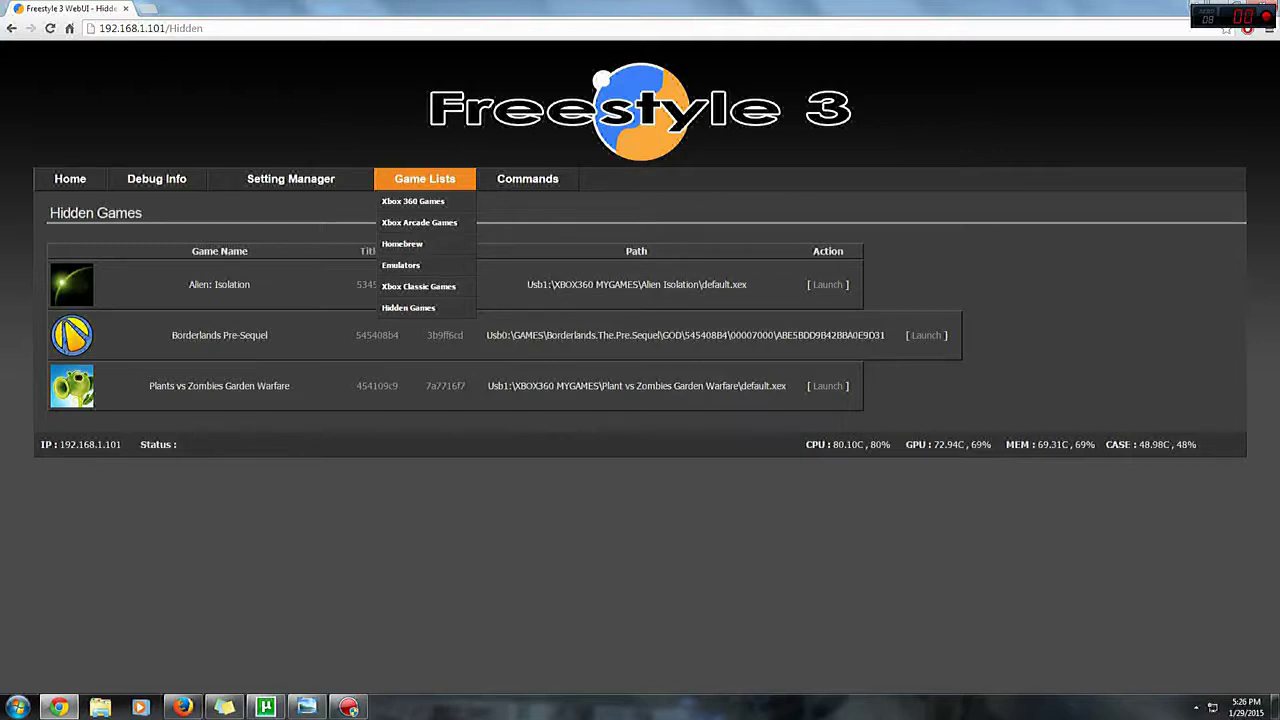
- Take a console screenshot from Commands > Basic, showing Call of Duty: Ghosts, 18 of 118
mouse_move(527, 178)
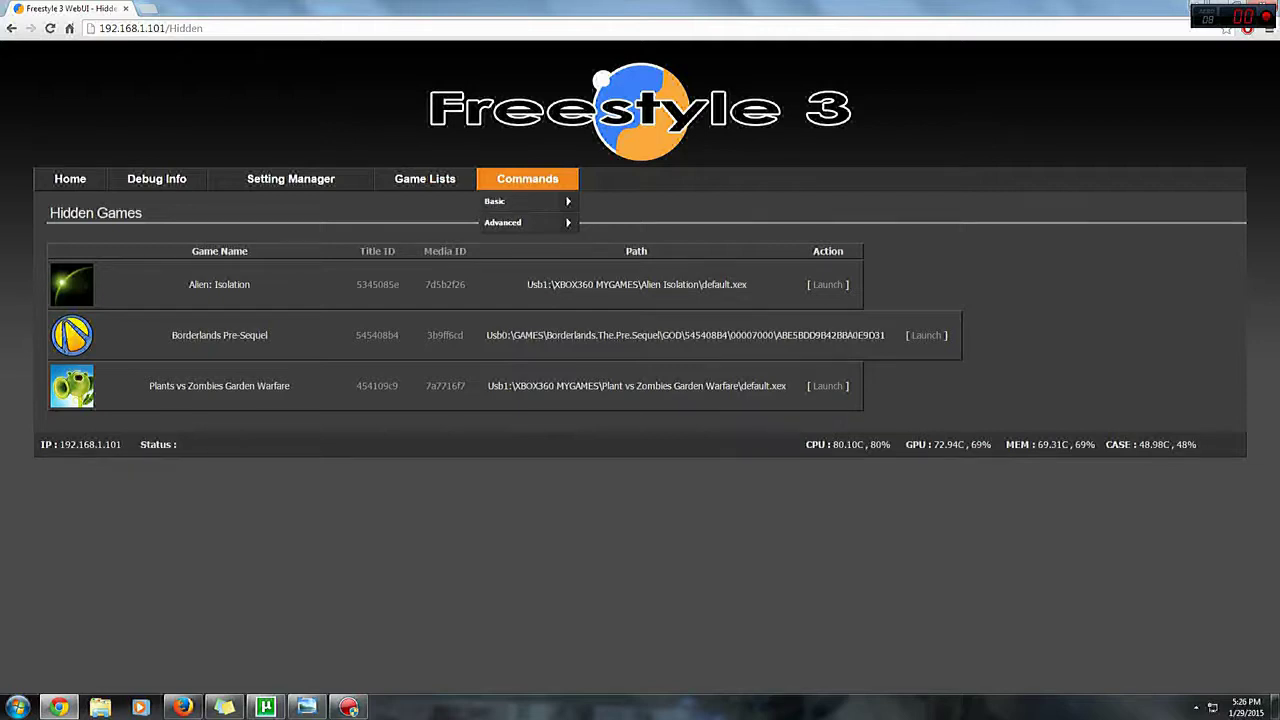
mouse_move(500, 201)
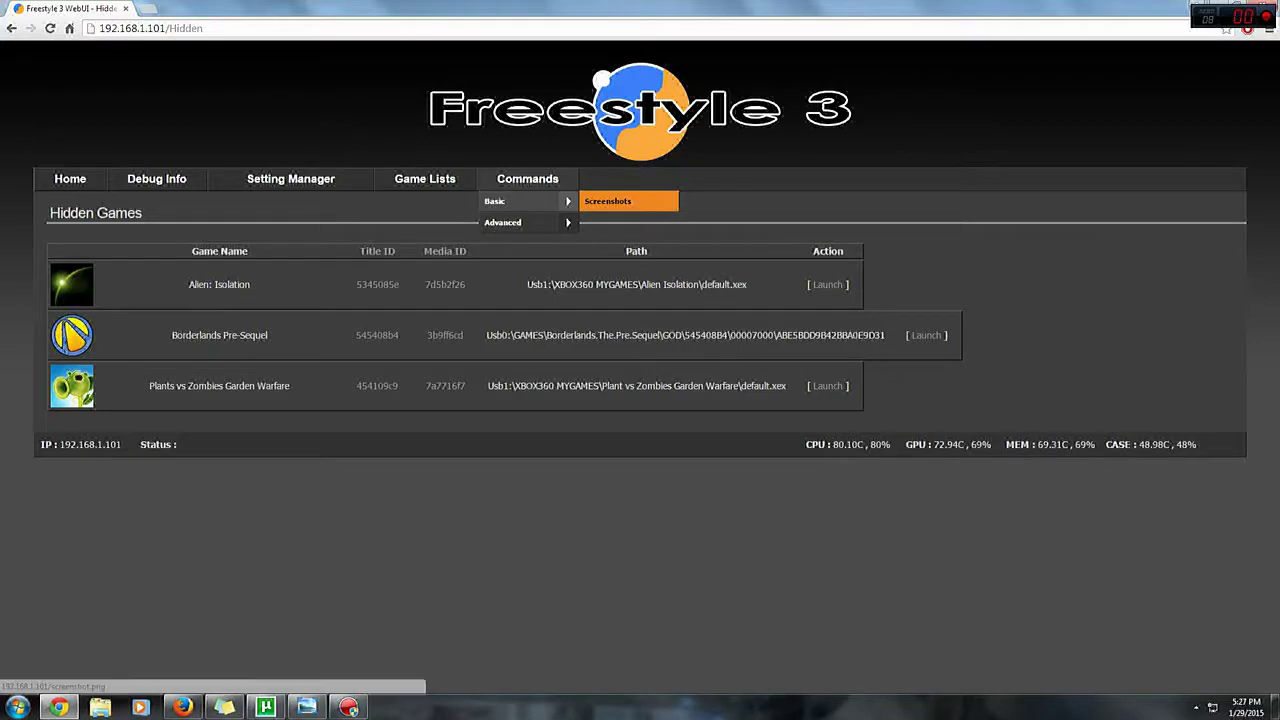
left_click(607, 201)
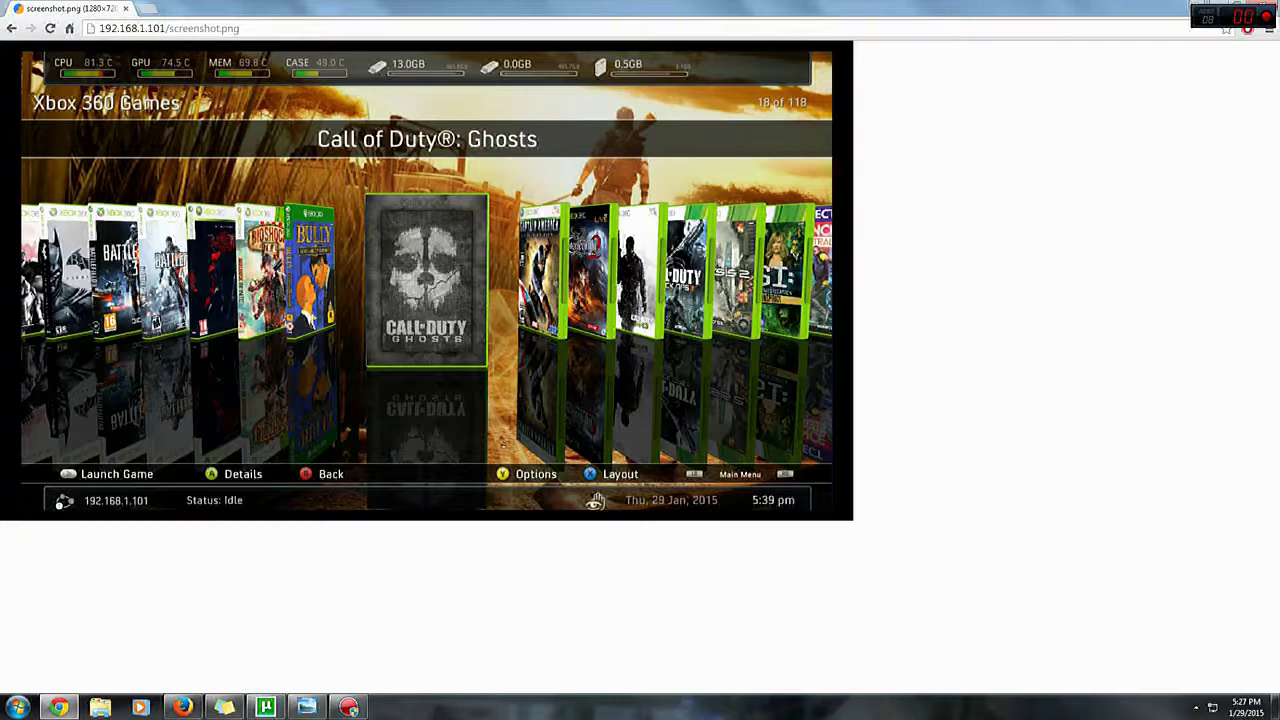
- Navigate back from the console screenshot to the Hidden Games page with Alt+Left
key("alt+Left")
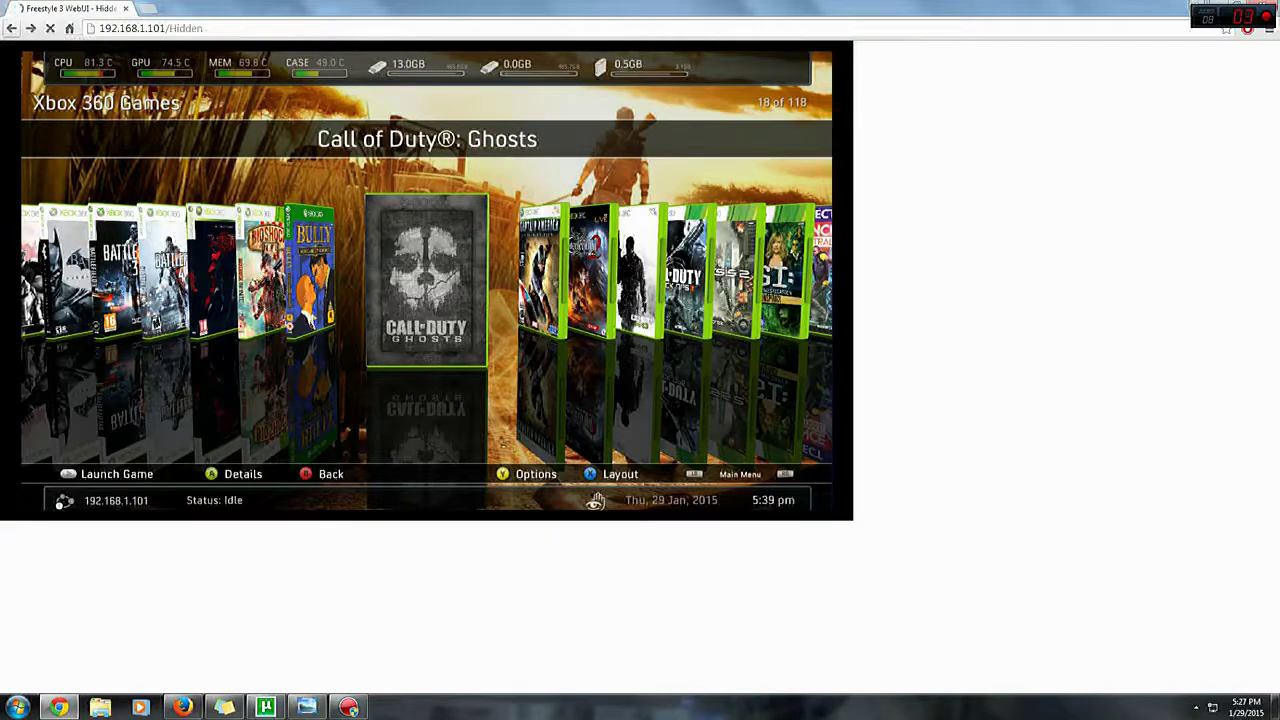